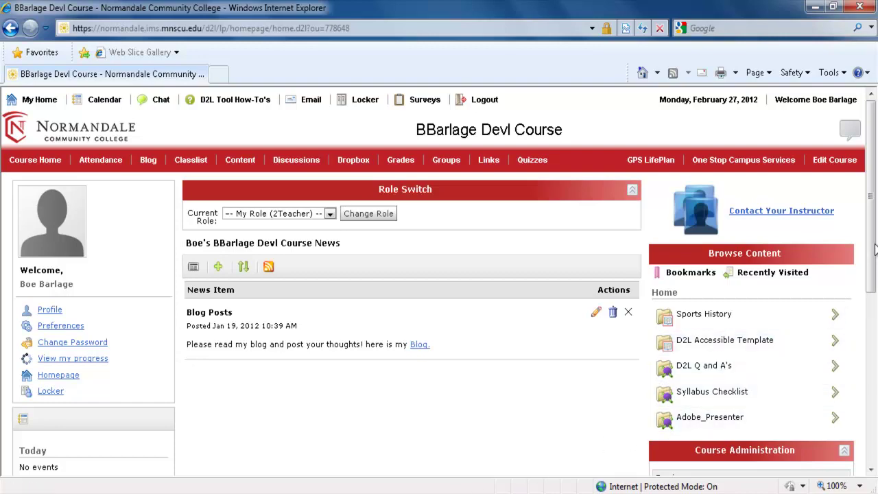
- Export all course components, including course files, through Import / Export / Copy Components
left_click_drag(876, 249, 865, 401)
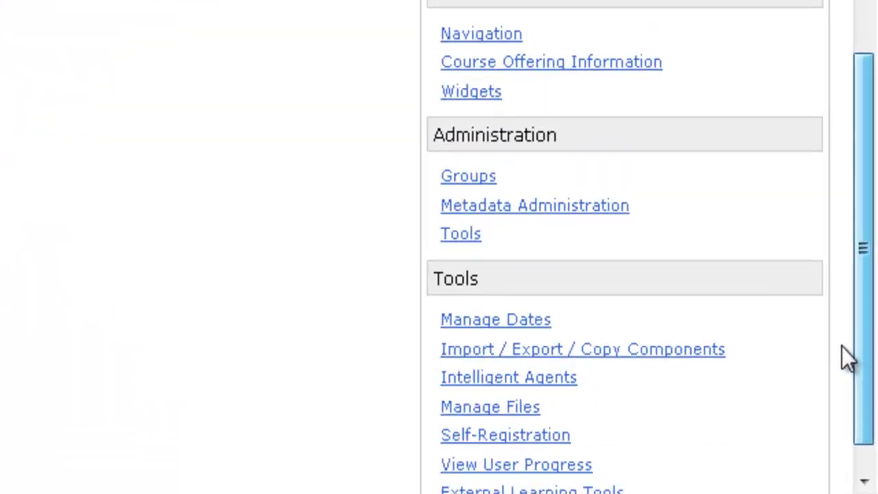
left_click_drag(842, 346, 845, 379)
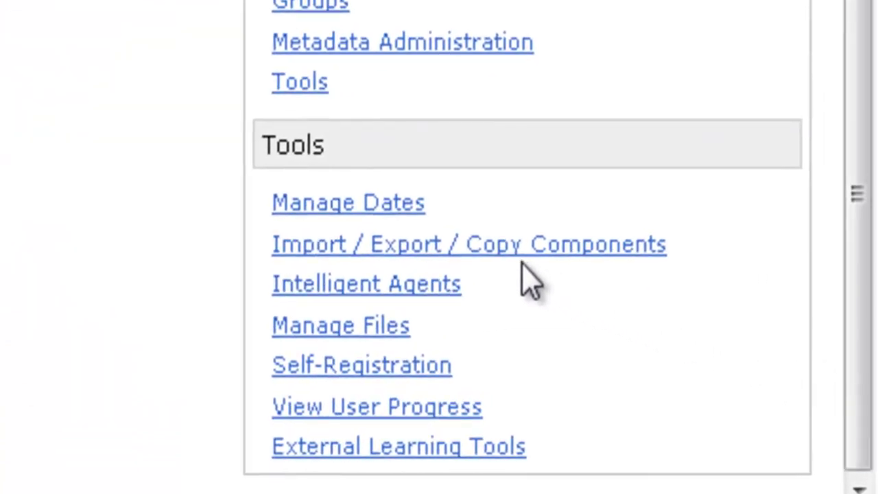
left_click(524, 259)
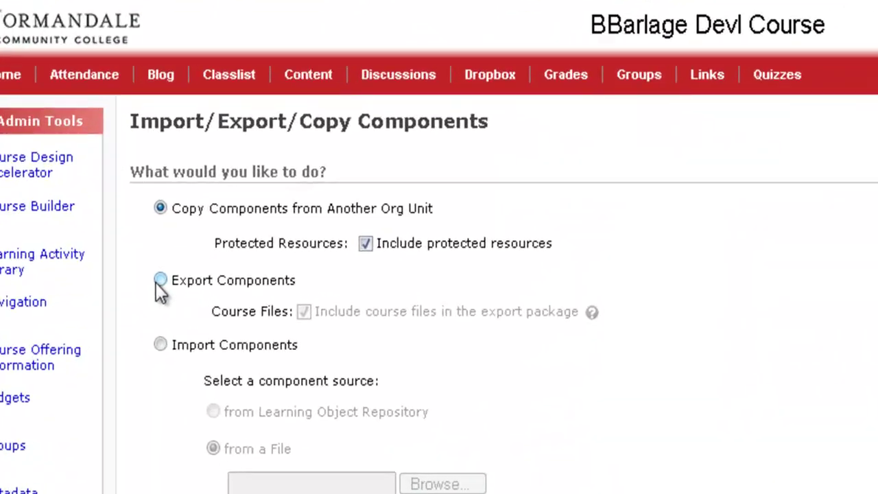
left_click(148, 284)
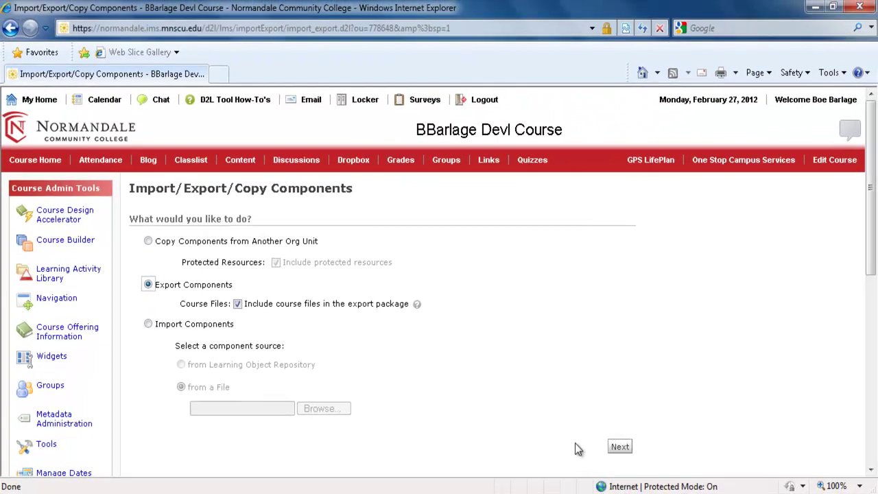
left_click(619, 447)
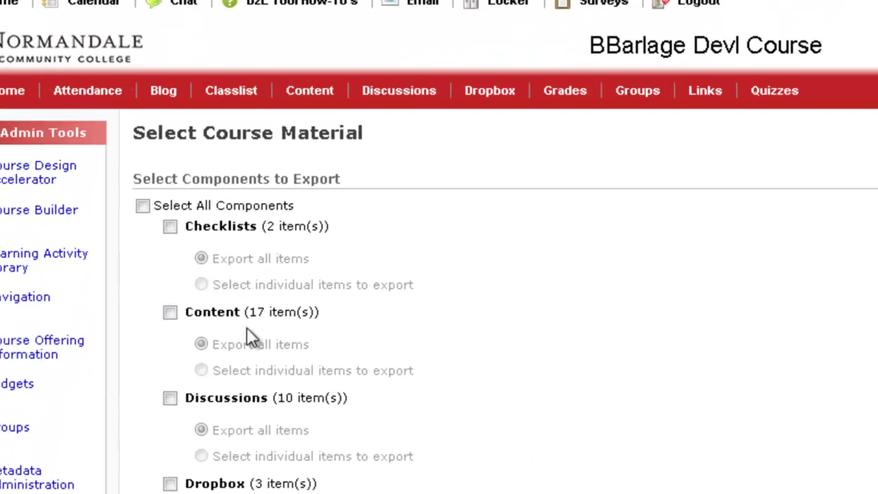
left_click(142, 206)
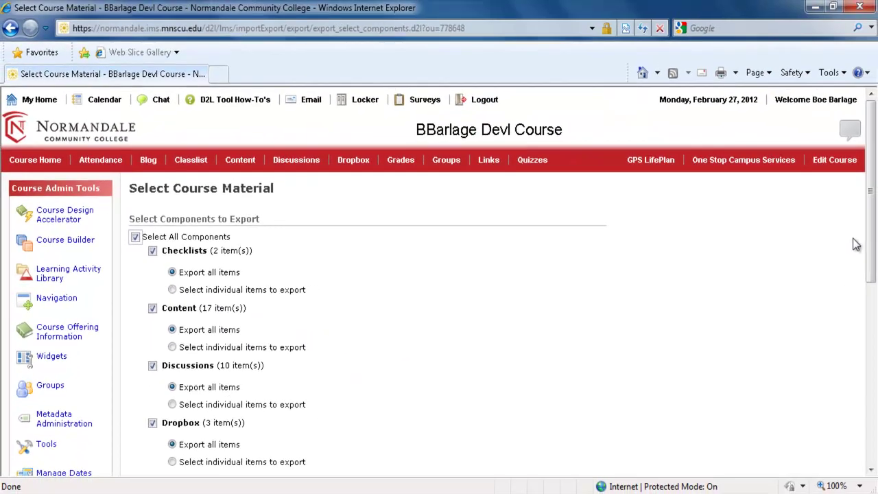
left_click_drag(872, 244, 874, 426)
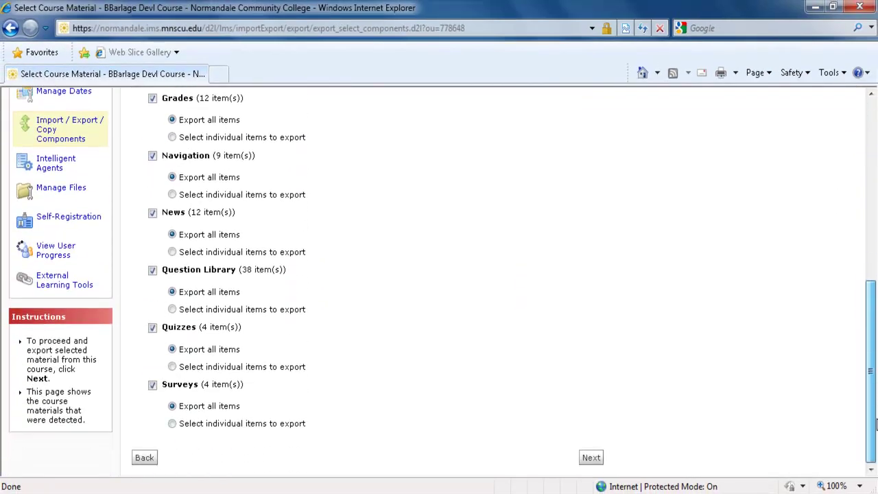
left_click(589, 460)
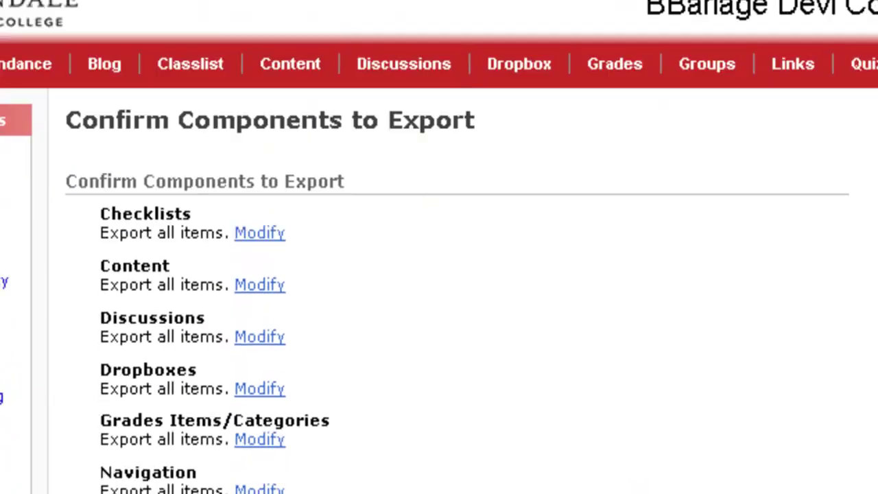
scroll(583, 468, "down", 2)
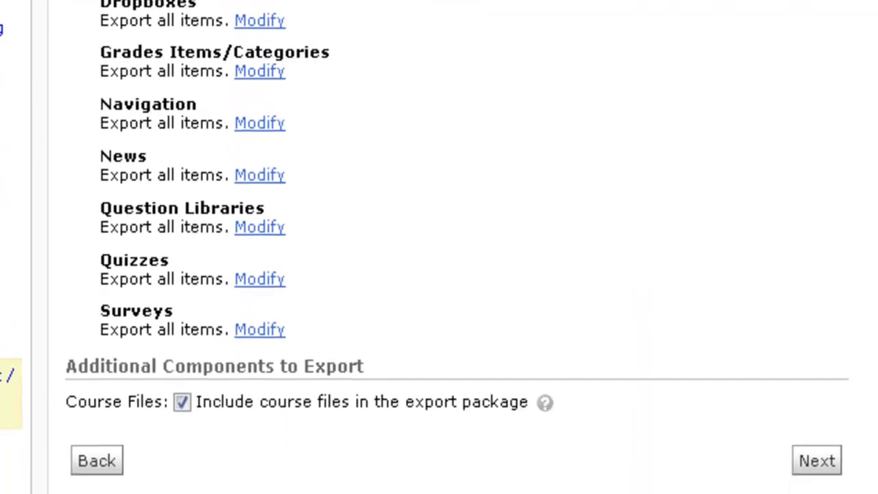
left_click(824, 464)
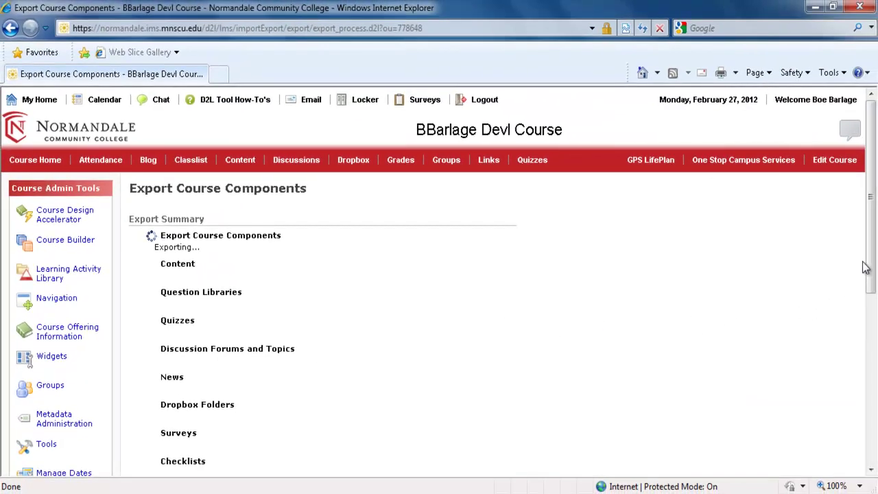
- Finish the course export and download its Zip package
left_click_drag(871, 252, 871, 362)
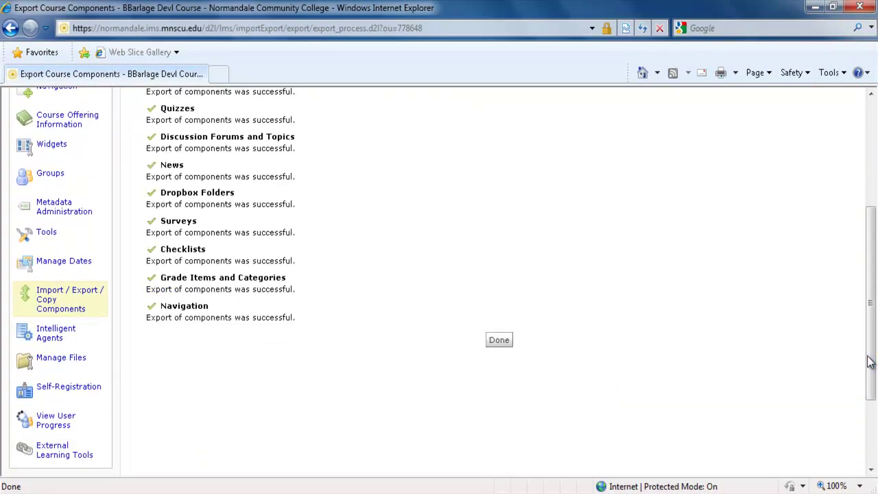
left_click(506, 341)
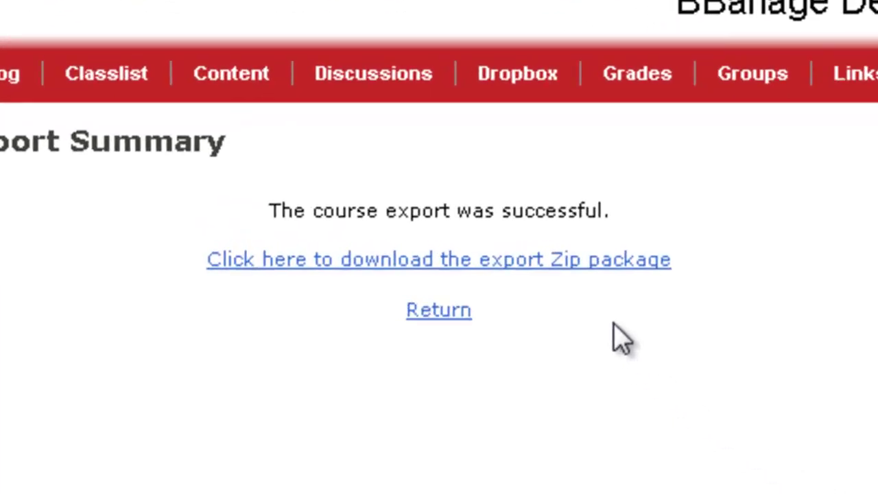
left_click(543, 265)
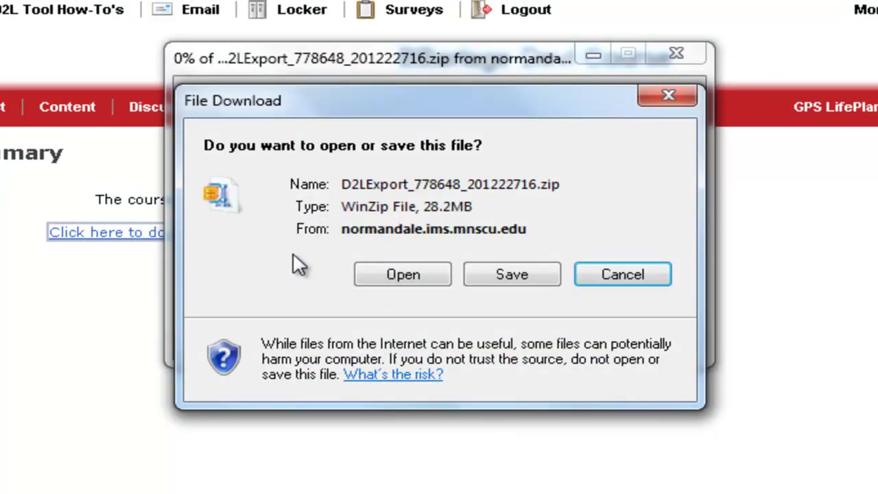
- Save D2LExport_778648_201222716.zip to the Desktop, then close Internet Explorer
left_click(492, 279)
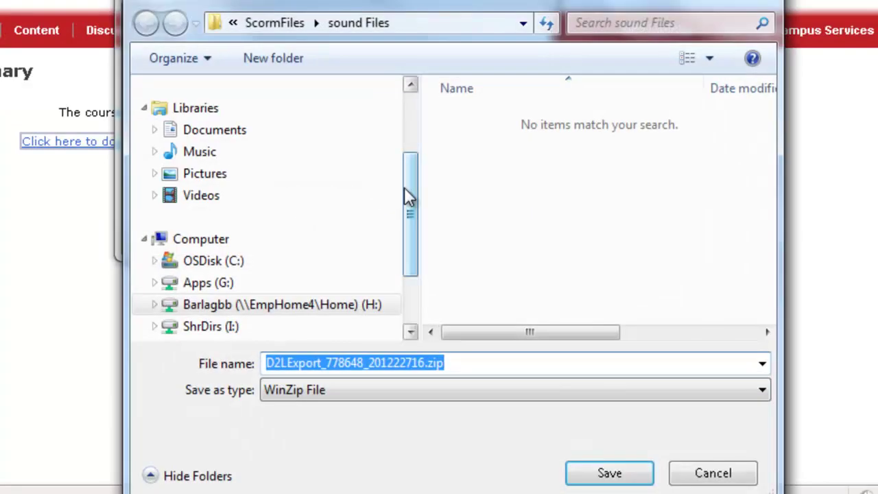
left_click_drag(405, 187, 409, 139)
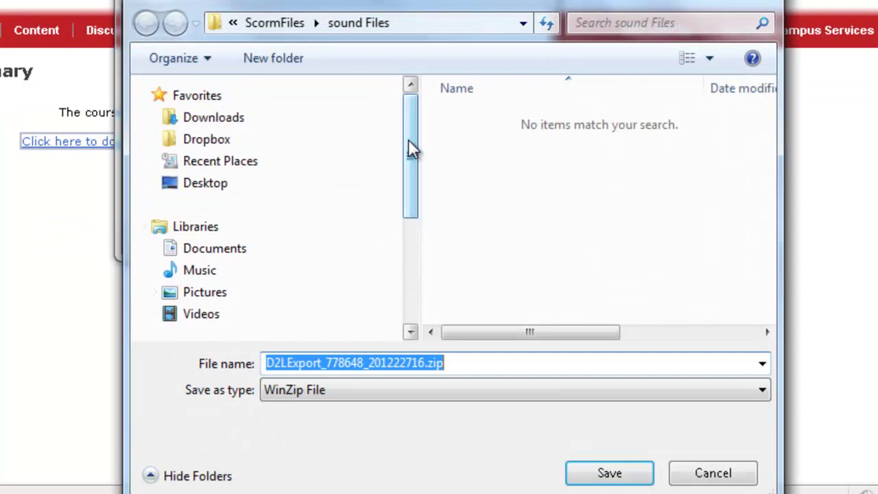
left_click(215, 183)
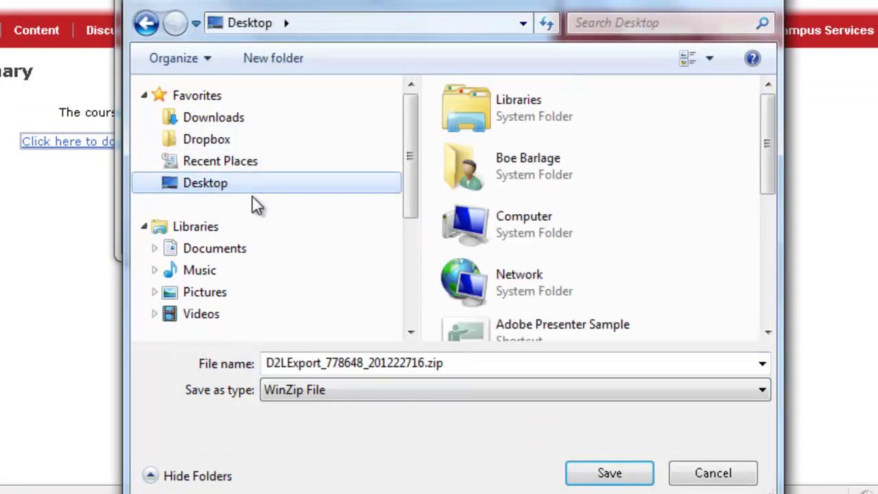
left_click(600, 478)
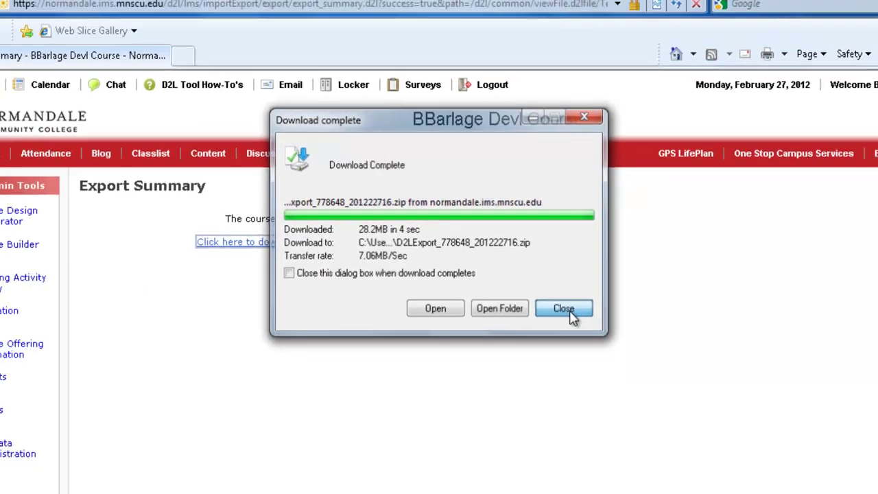
left_click(572, 315)
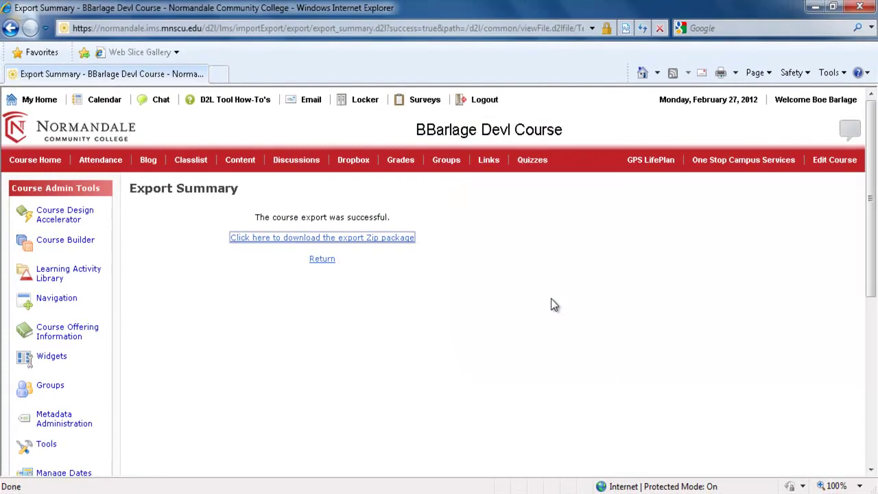
left_click(862, 7)
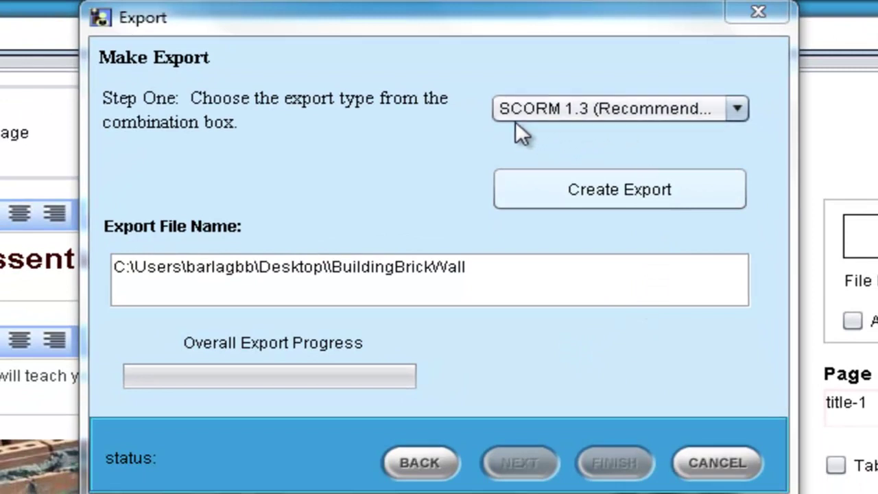
- Create the SCORM 1.3 BuildingBrickWall export on the Desktop and finish the export
left_click(611, 193)
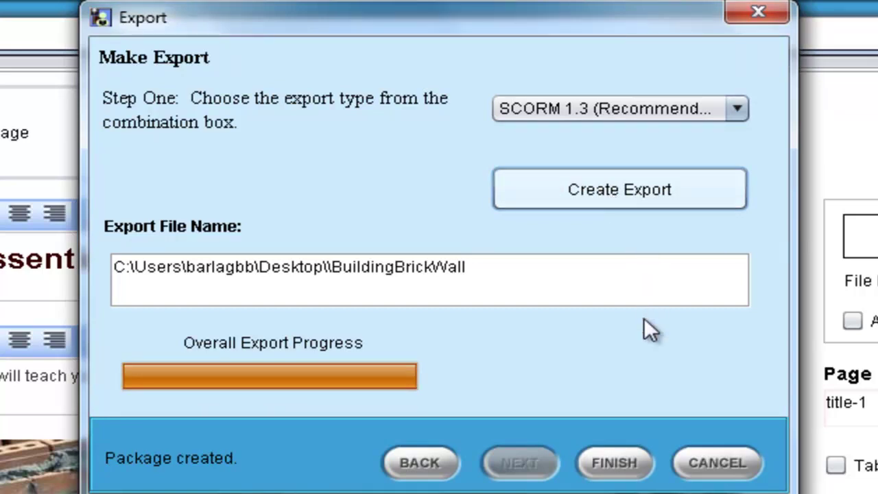
left_click(616, 461)
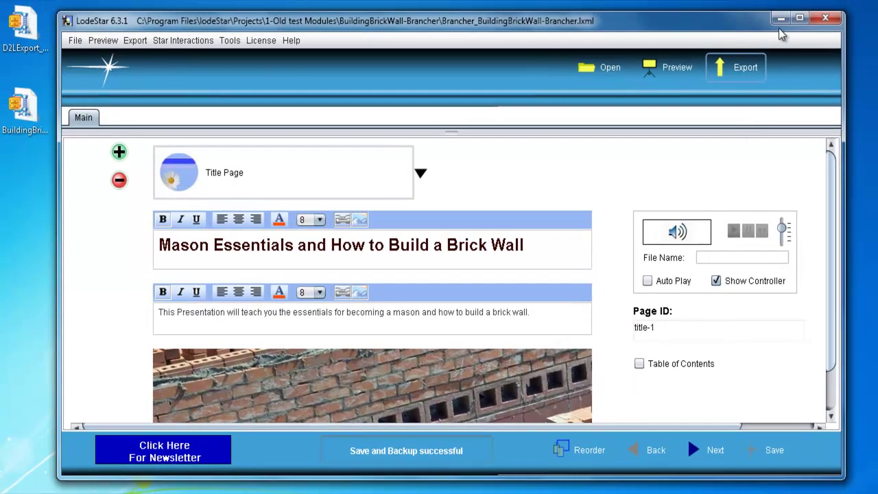
- Minimize LodeStar and confirm the BuildingBrickWall and D2LExport zips are on the desktop
left_click(781, 19)
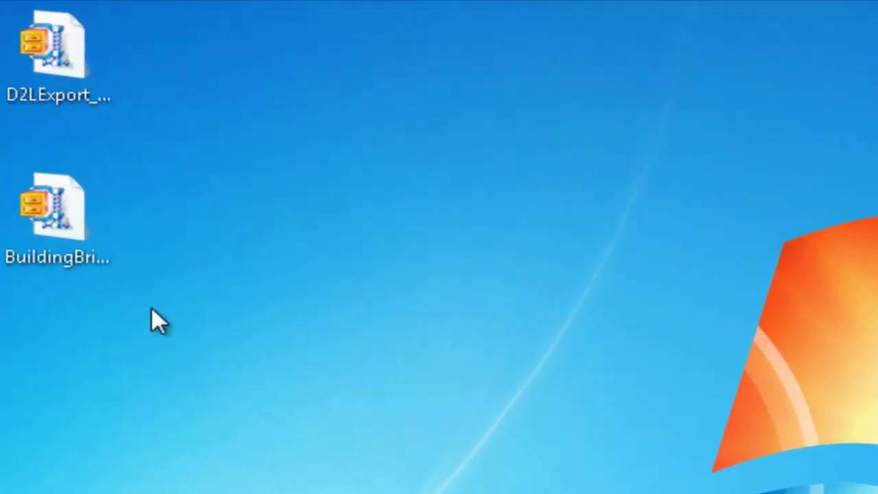
left_click(41, 130)
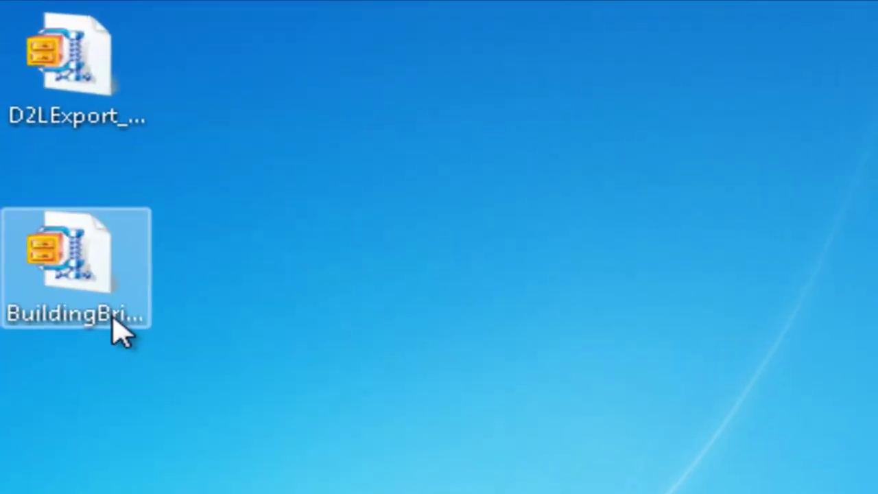
left_click(160, 254)
left_click(150, 129)
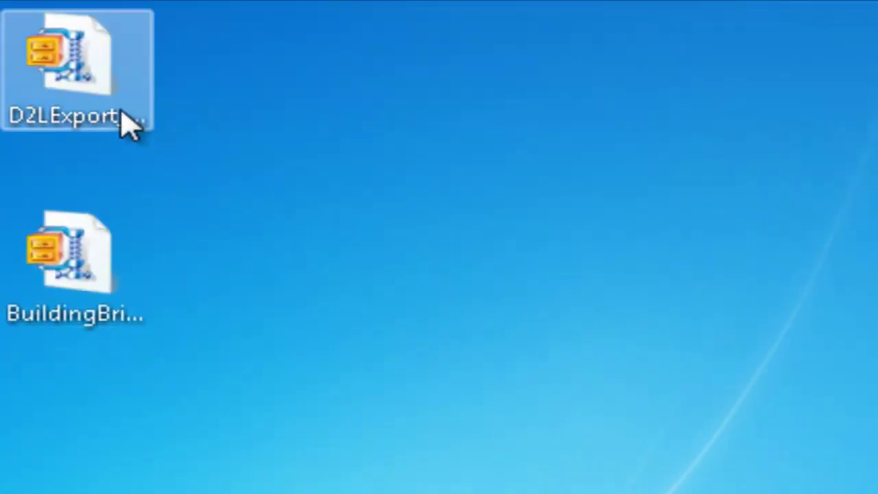
left_click(165, 134)
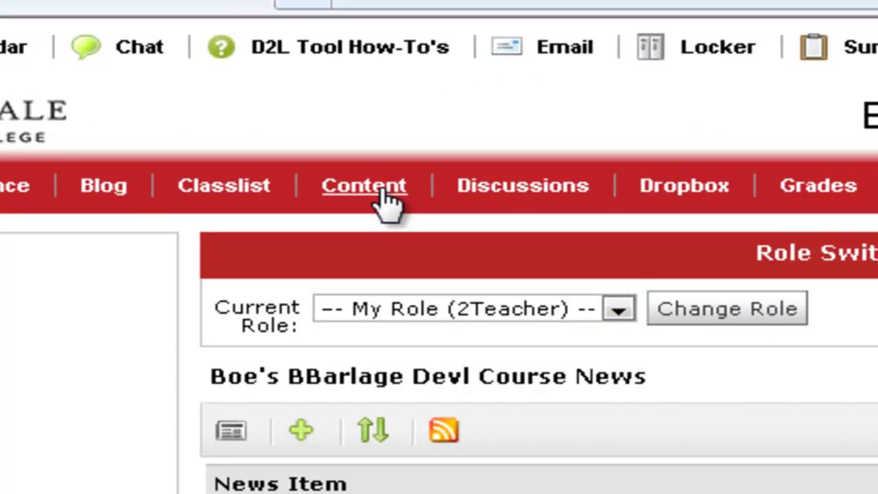
- Return to the Course Home page and open Import / Export / Copy Components
left_click(388, 200)
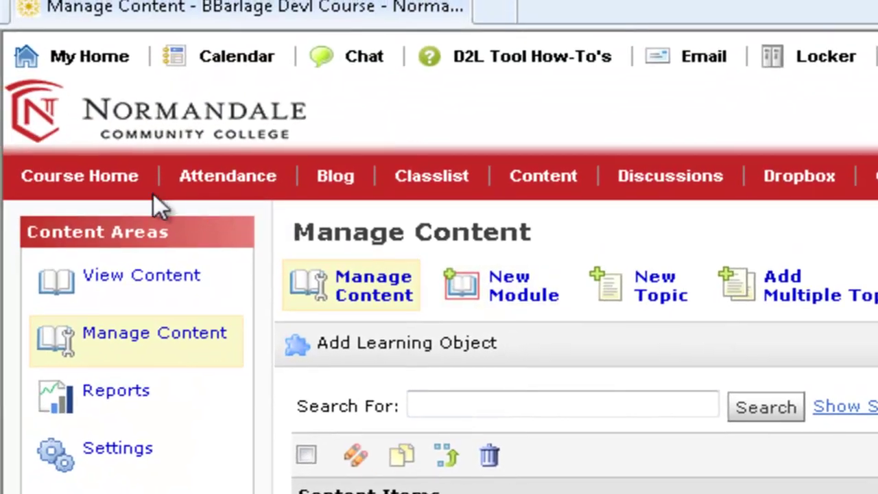
left_click(112, 181)
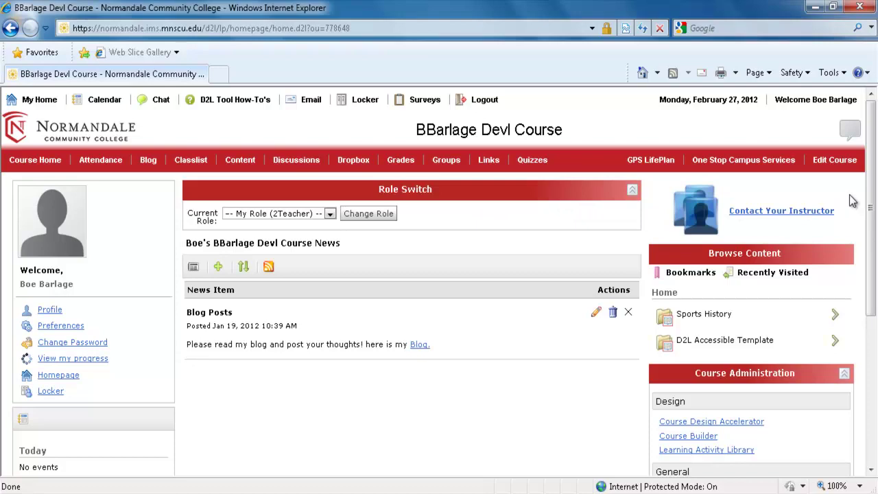
scroll(871, 287, "down", 3)
scroll(871, 287, "down", 2)
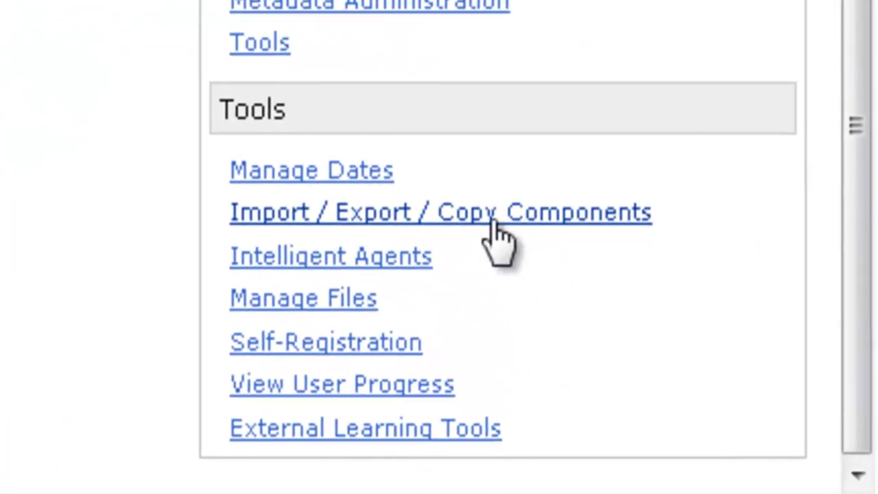
left_click(495, 217)
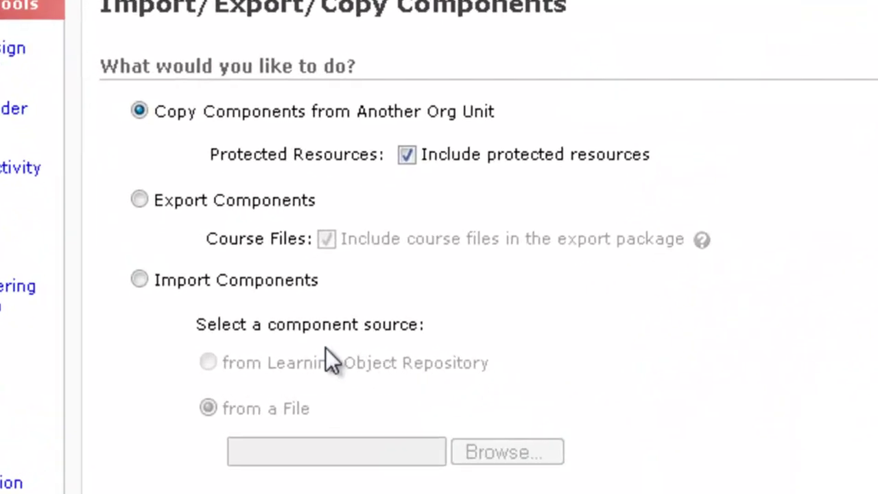
- Choose Import Components from a file and select BuildingBrickWall.zip from the Desktop
left_click(139, 278)
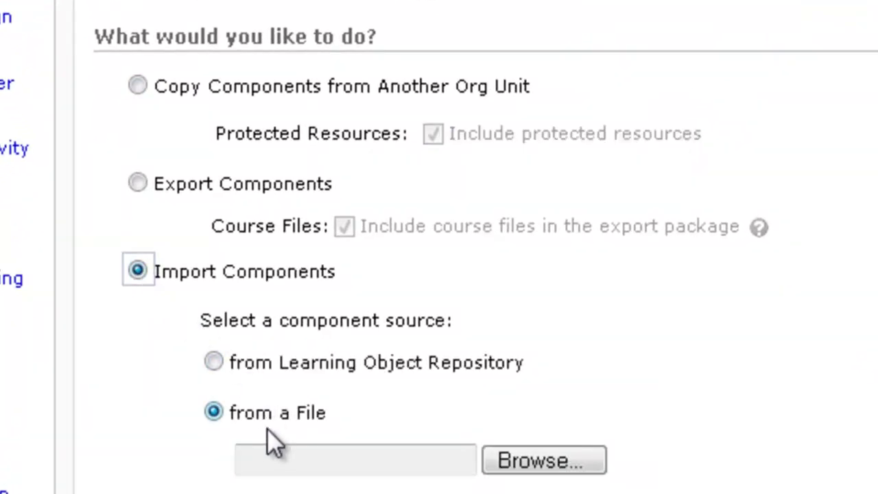
left_click(512, 466)
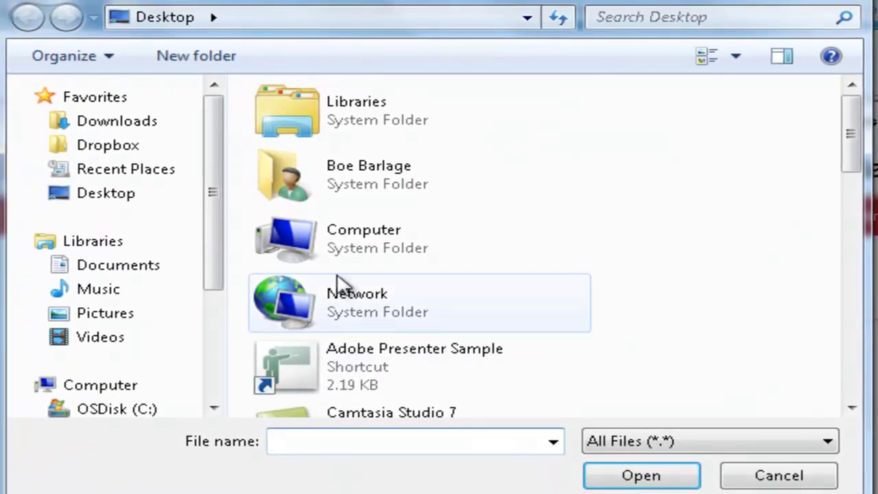
left_click(126, 197)
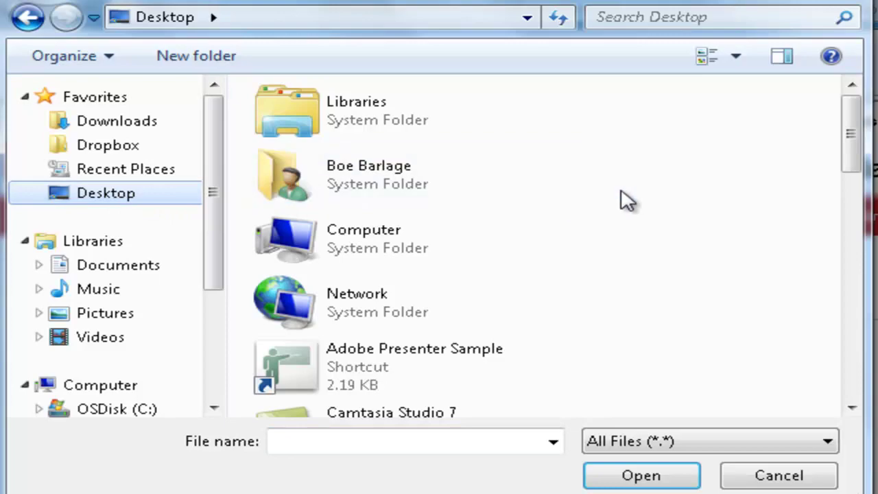
left_click_drag(854, 138, 865, 304)
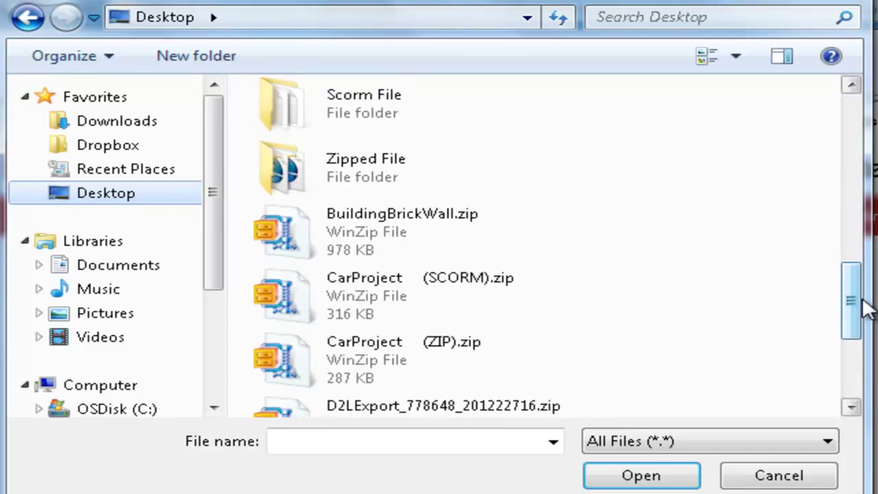
left_click(398, 245)
left_click(626, 477)
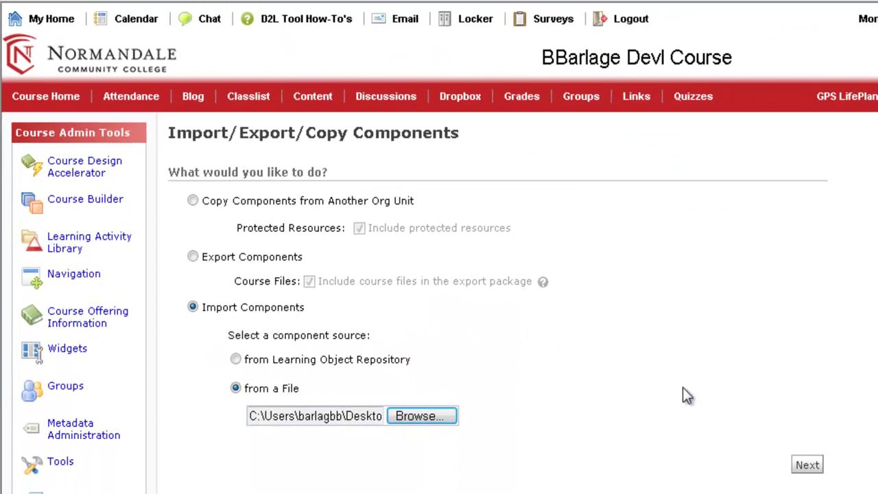
- Import every component from BuildingBrickWall.zip, including metadata, and return to the tools page
left_click(807, 464)
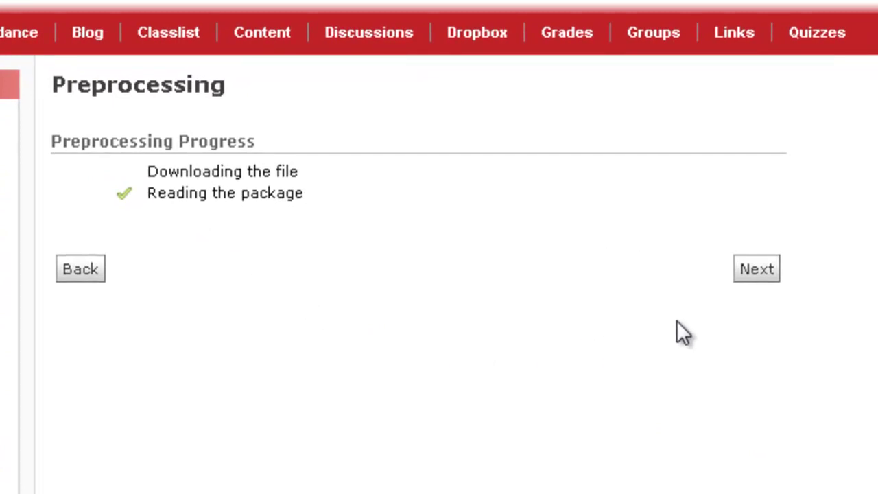
left_click(744, 270)
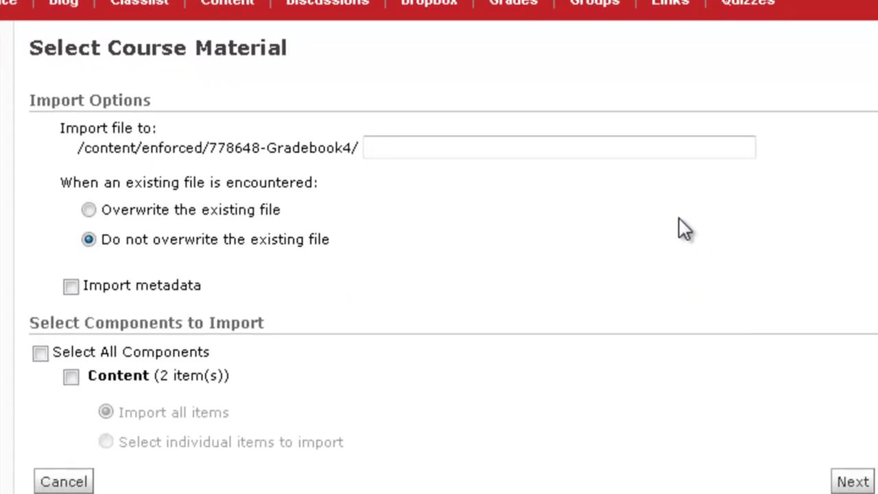
left_click(31, 336)
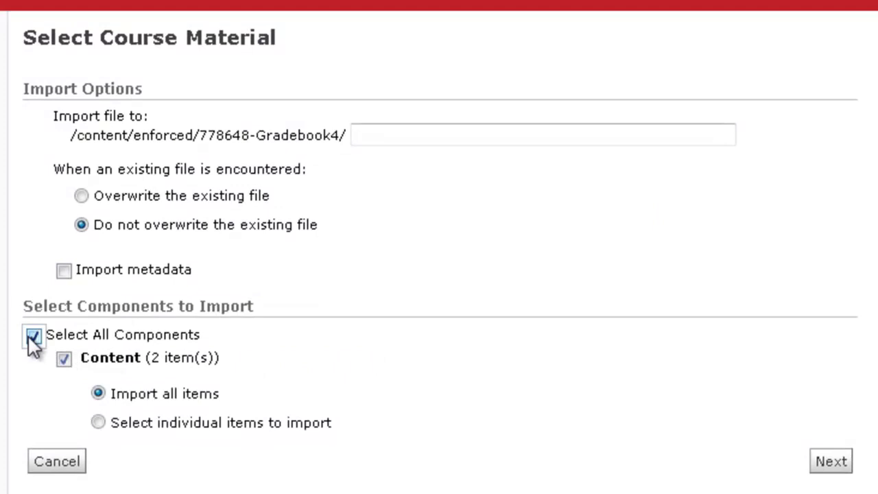
left_click(820, 463)
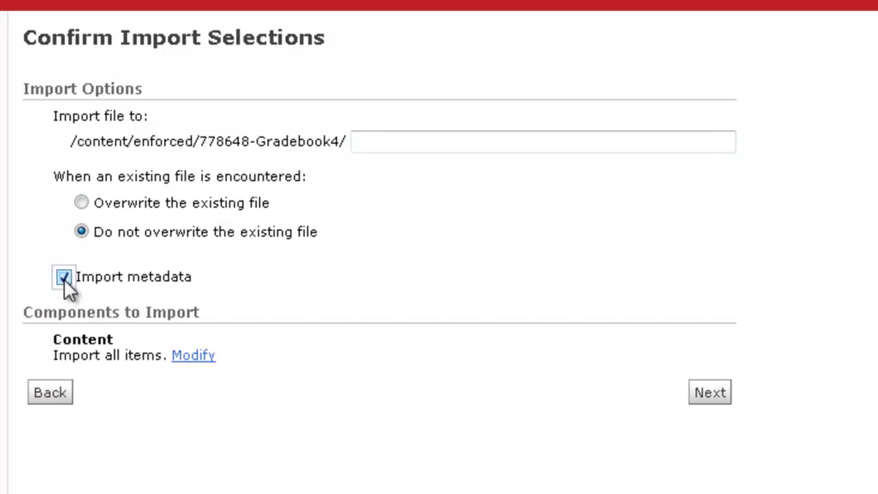
left_click(707, 396)
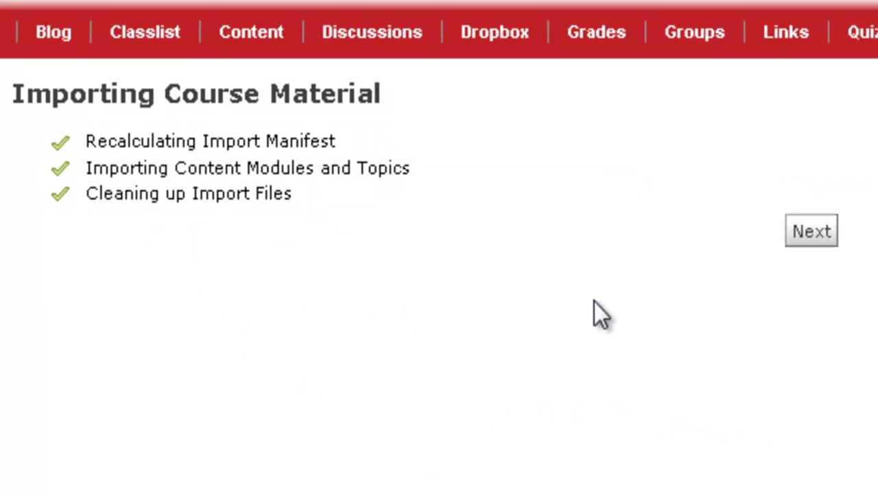
left_click(801, 234)
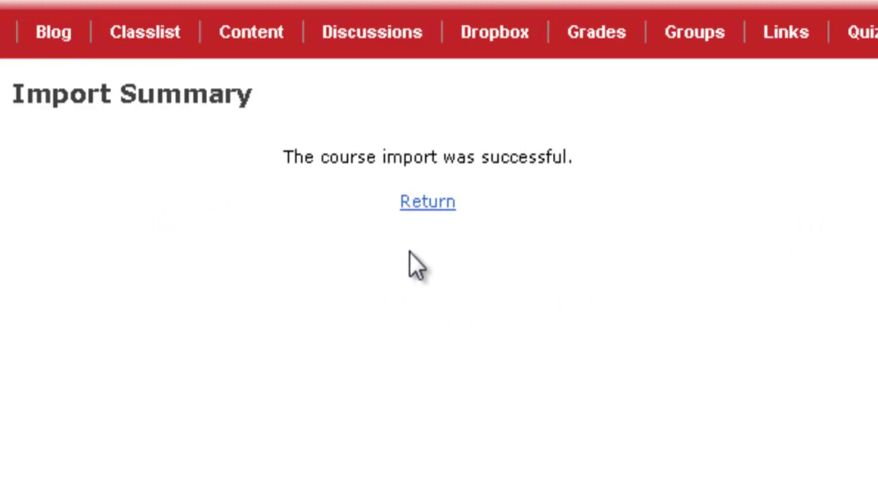
left_click(428, 206)
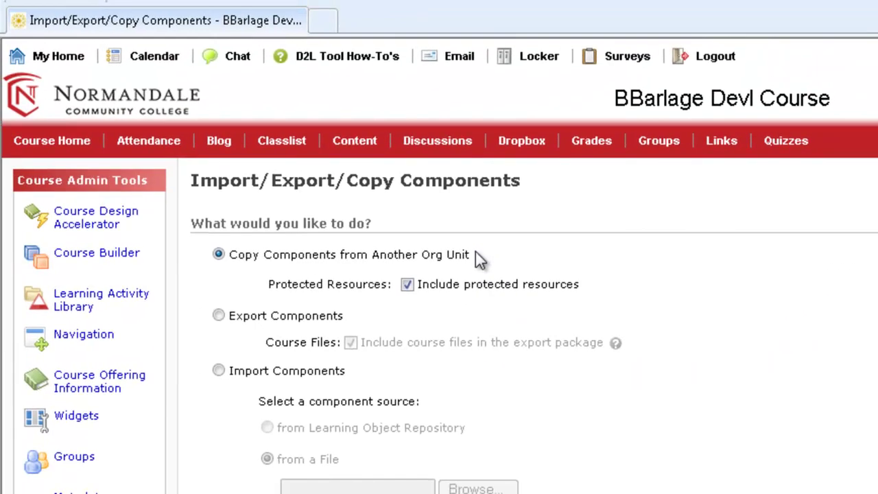
- Open How to Build a Brick Wall from Content and advance two slides to the tools exercise
left_click(355, 145)
scroll(359, 153, "down", 2)
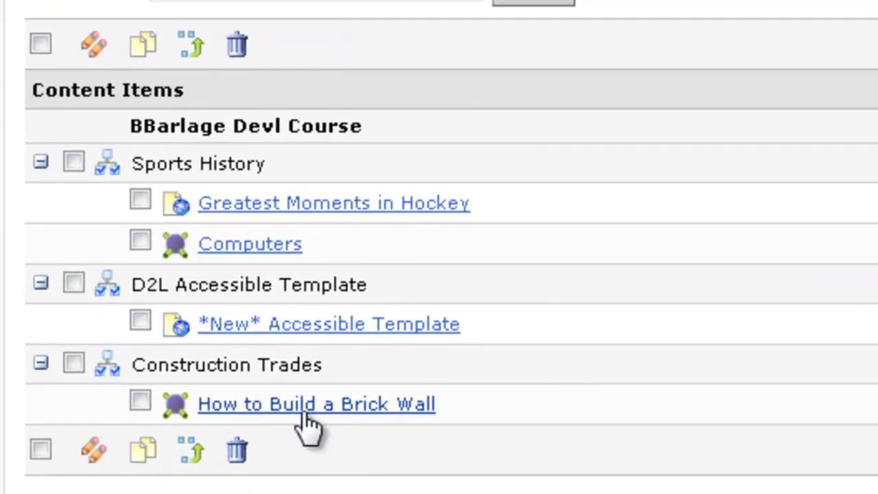
left_click(277, 406)
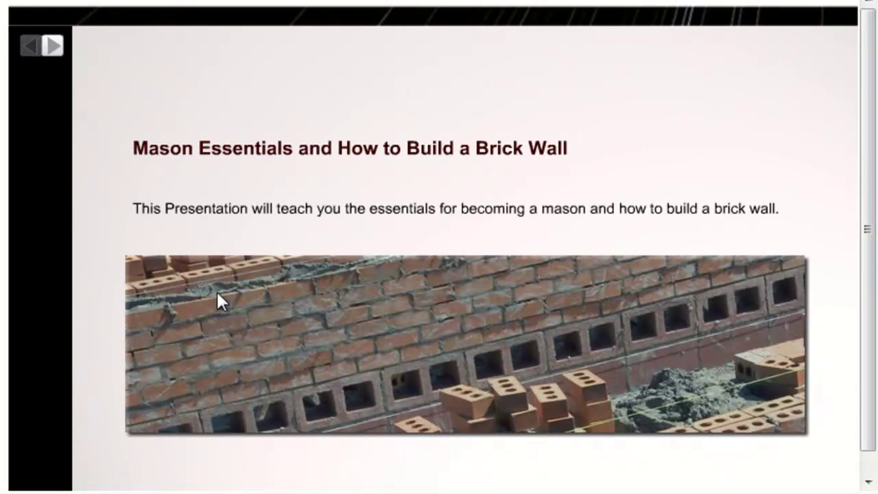
left_click(53, 46)
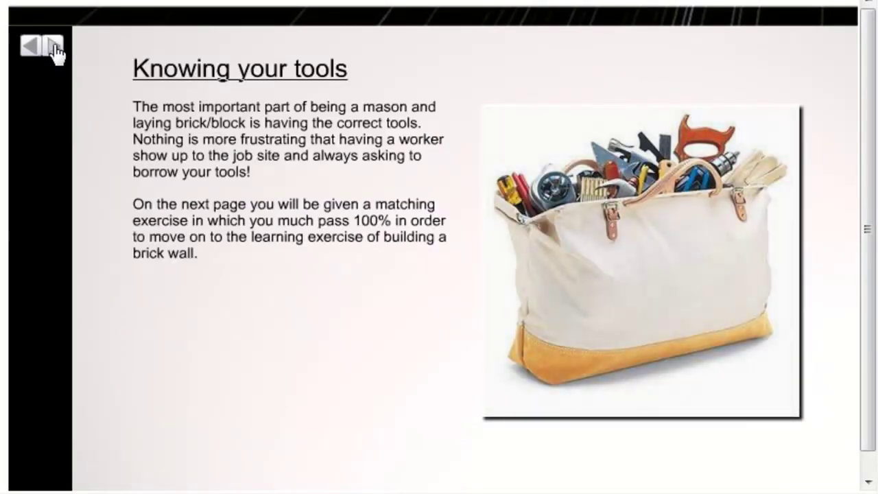
left_click(53, 46)
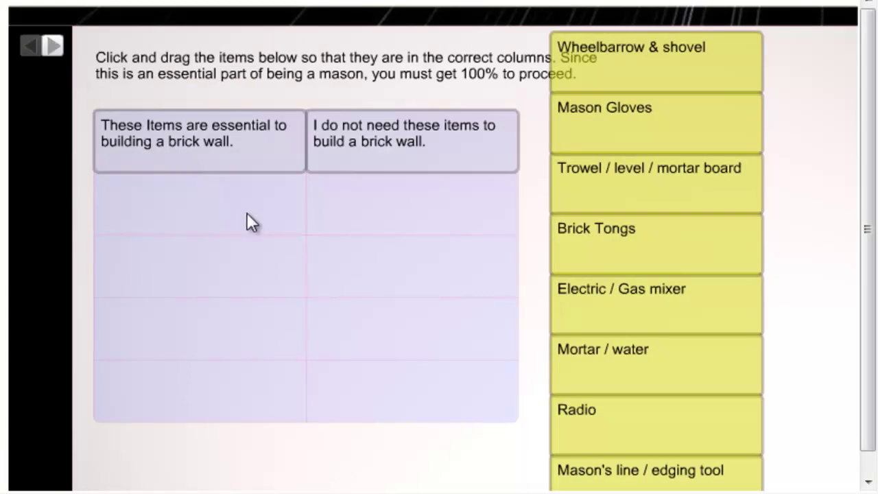